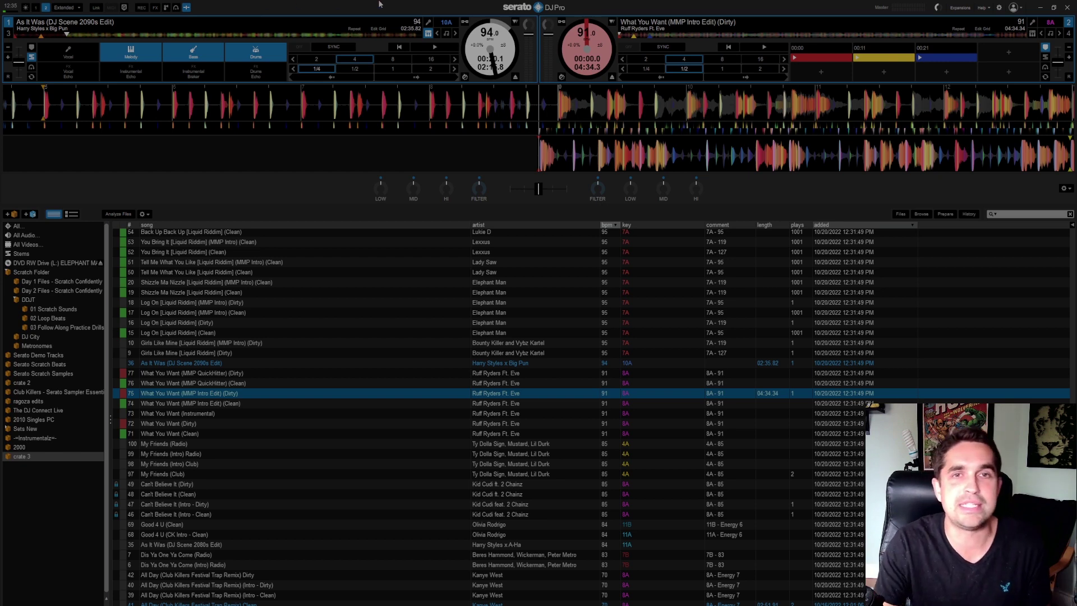
- Leave only deck 1's bass and drums stems on, and cue it about nine seconds in
left_click(131, 53)
left_click(193, 53)
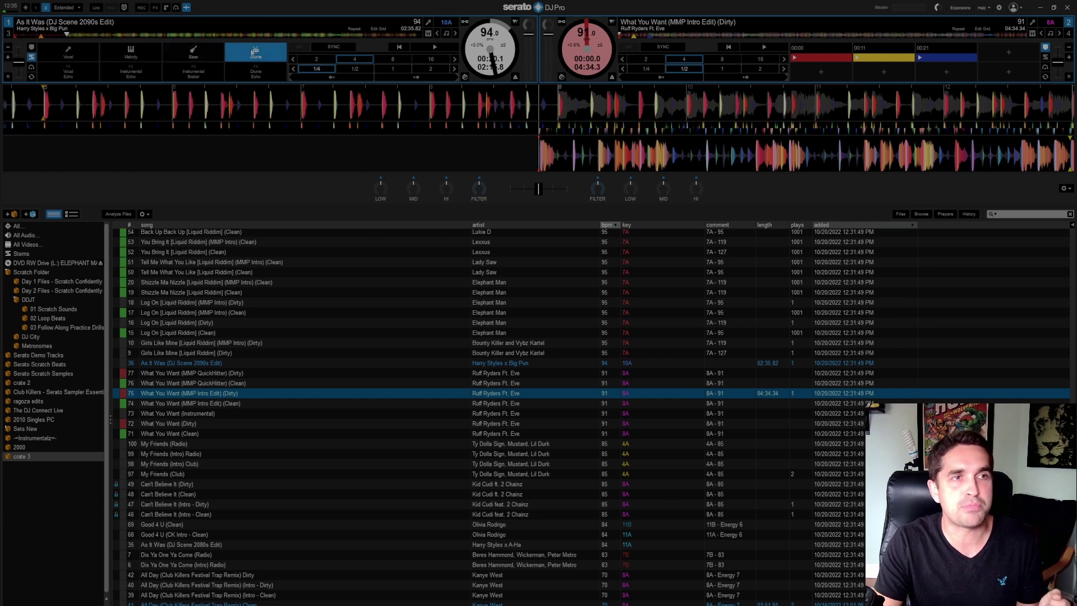
left_click(250, 53)
left_click(193, 53)
left_click(251, 51)
left_click(40, 36)
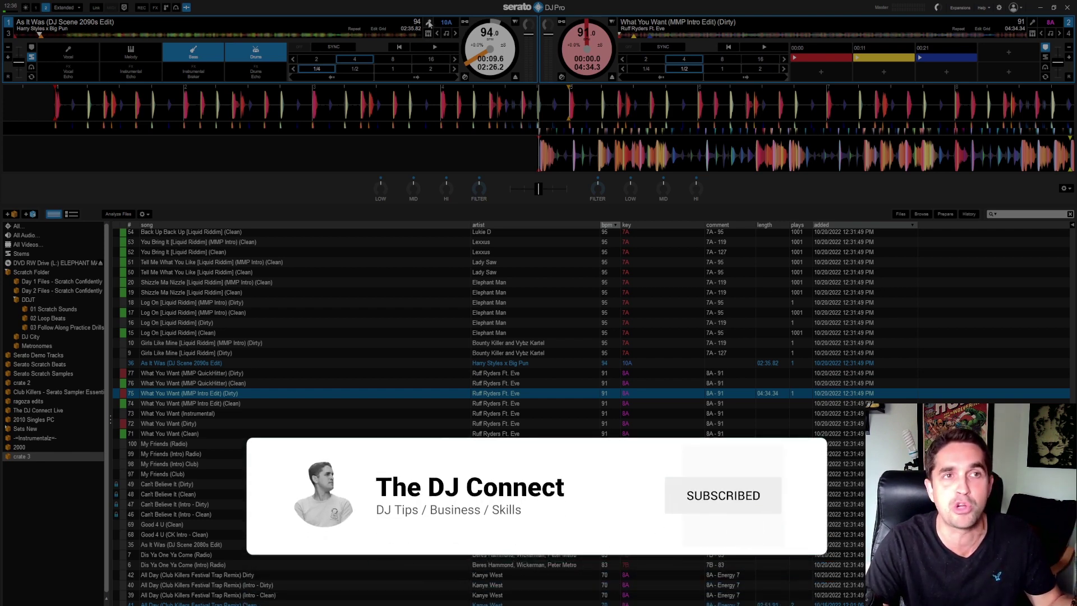
- Toggle deck 1's vocal stem with Ctrl+Q and Ctrl+Shift+Q, then cue it back to about 1.5 seconds
key("ctrl+q")
key("ctrl+q")
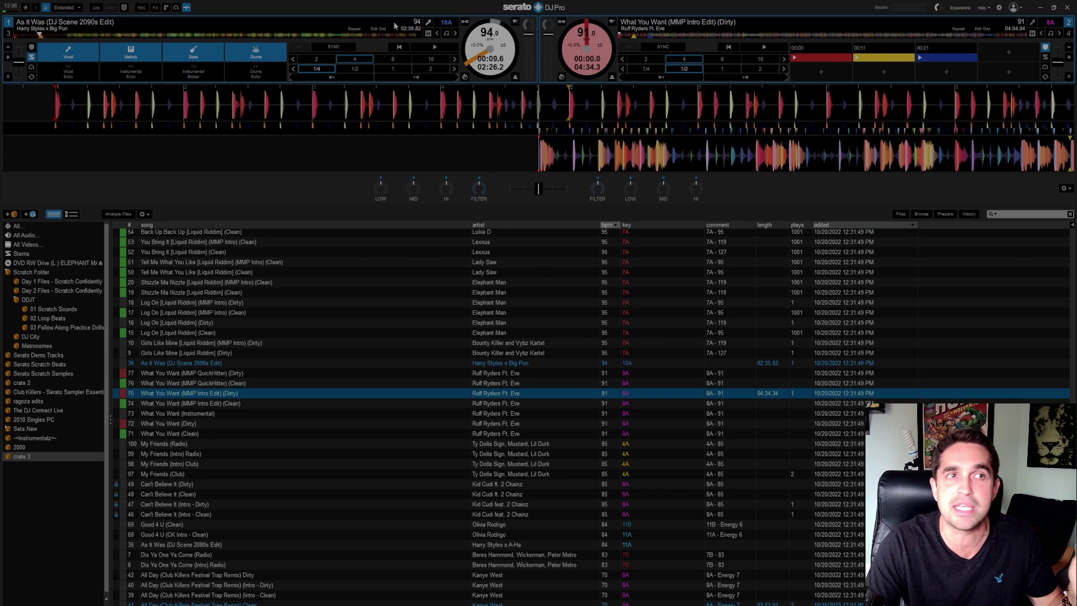
left_click(72, 35)
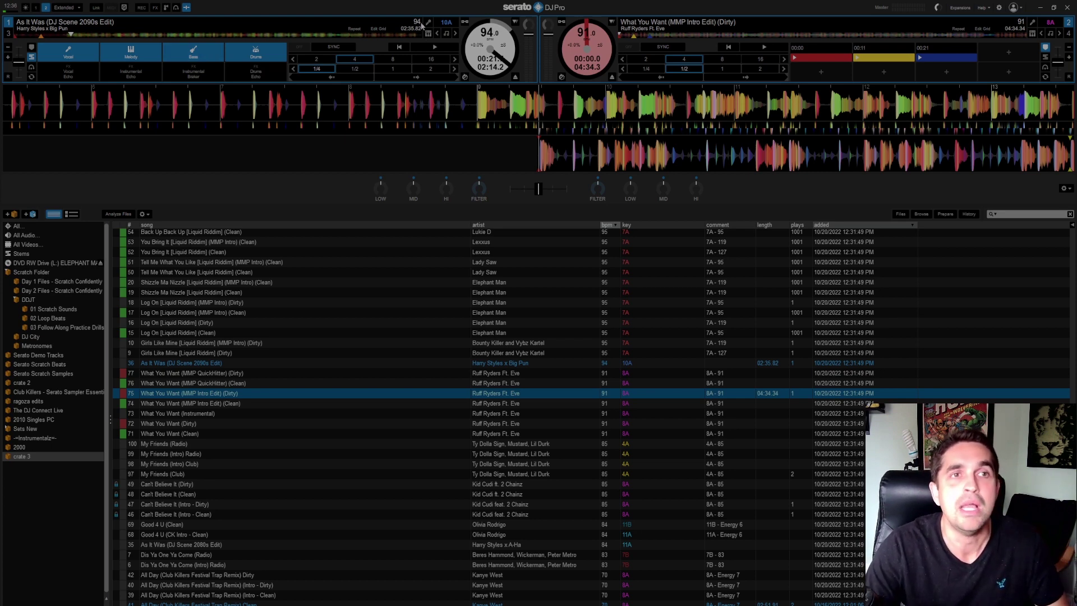
key("ctrl+shift+q")
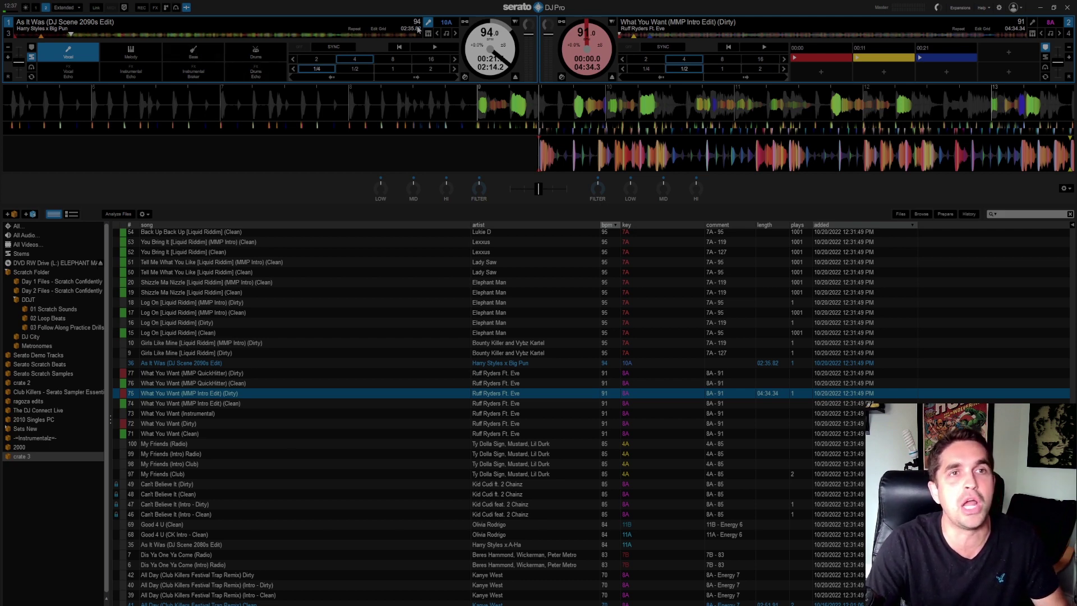
left_click(28, 34)
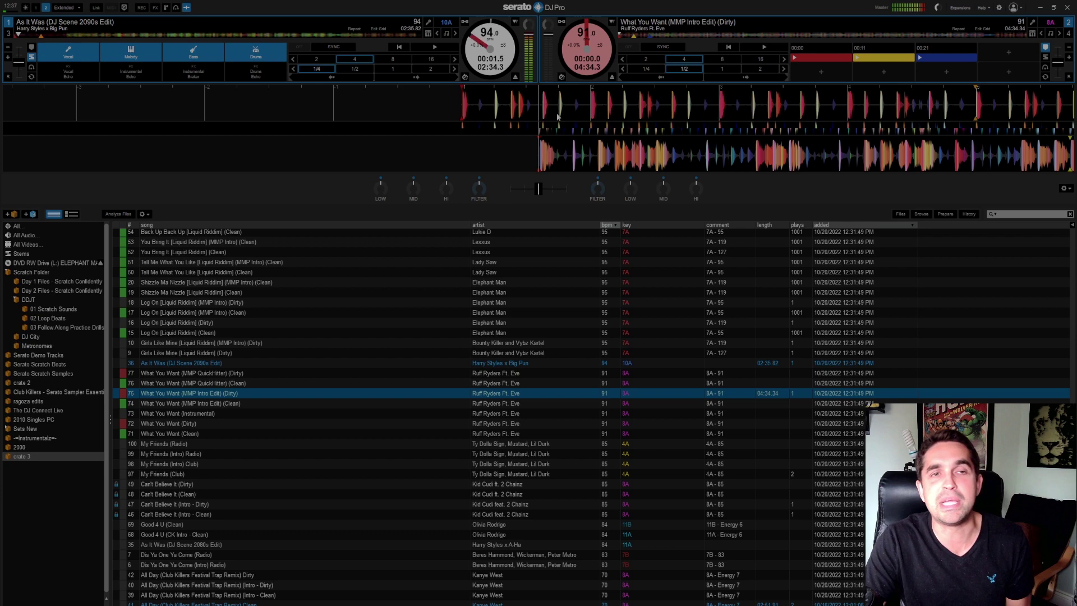
- Play deck 1, cue As It Was near 0:20, and solo its vocal stem
mouse_move(483, 112)
left_mouse_down()
mouse_move(587, 116)
mouse_move(588, 103)
left_mouse_up()
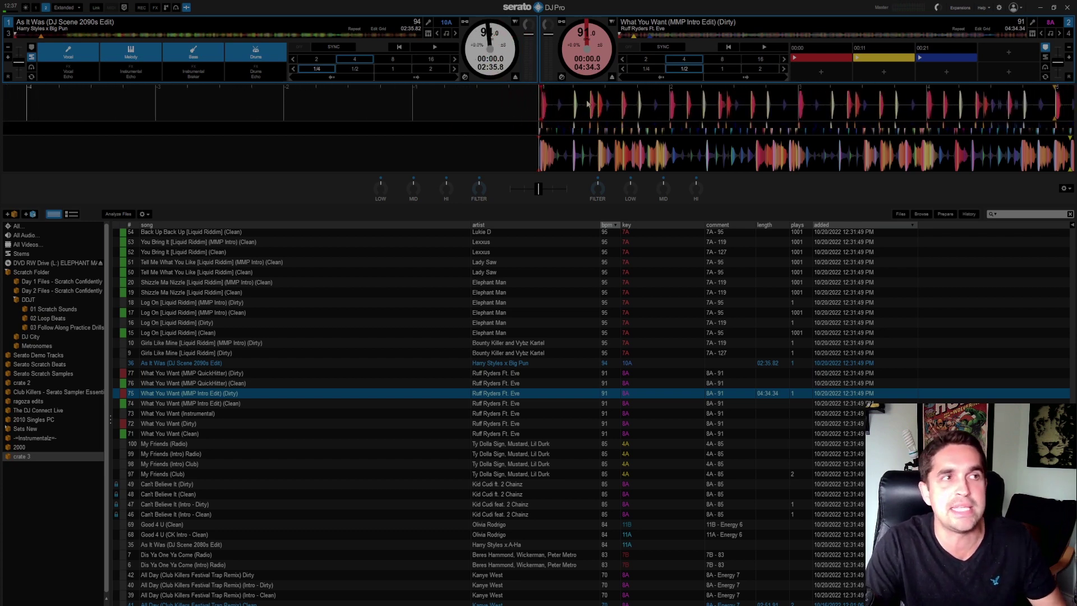
key("space")
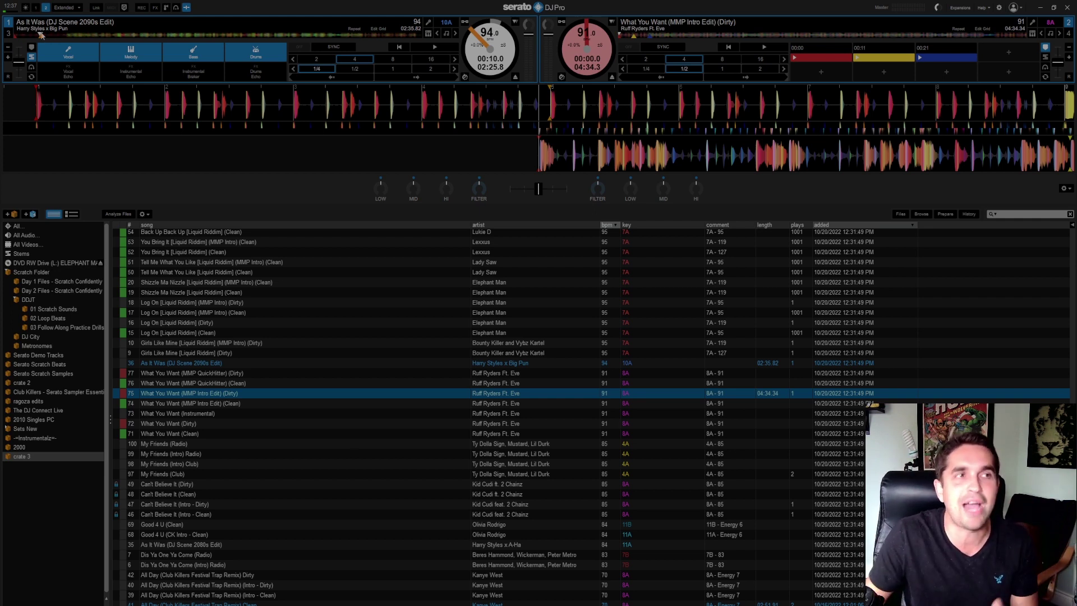
left_click(66, 36)
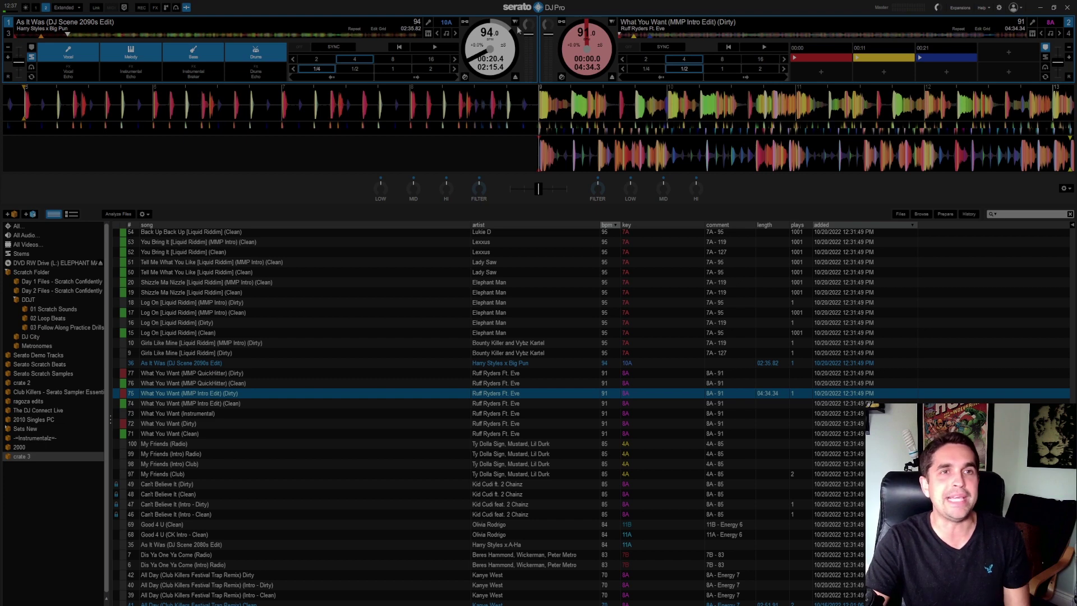
left_click(428, 24)
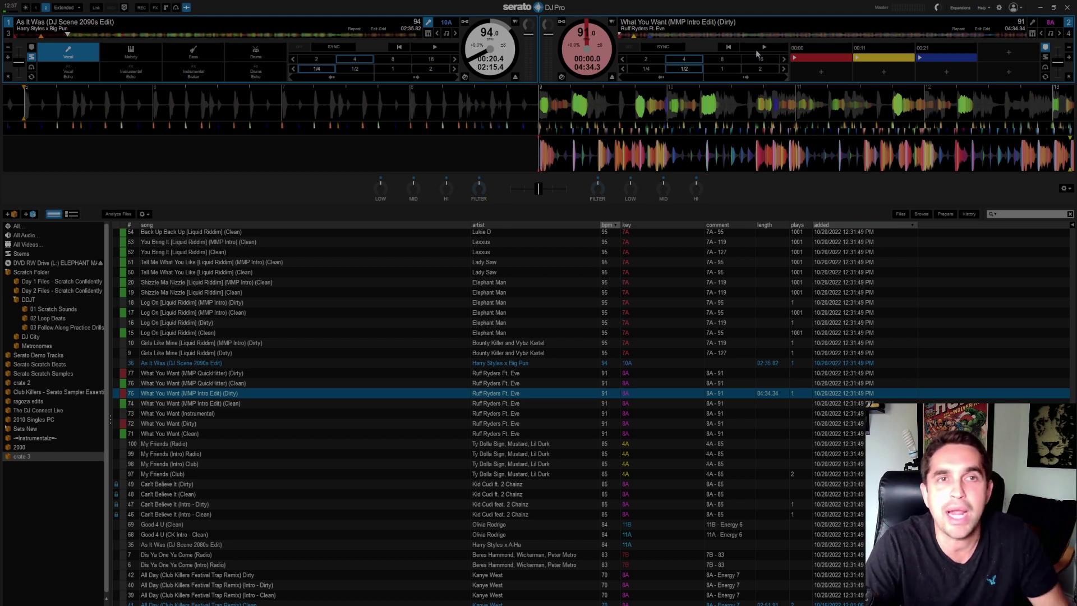
- Pitch deck 2 up to 94.1 BPM and start both decks at the same moment
left_click_drag(1057, 66, 1057, 74)
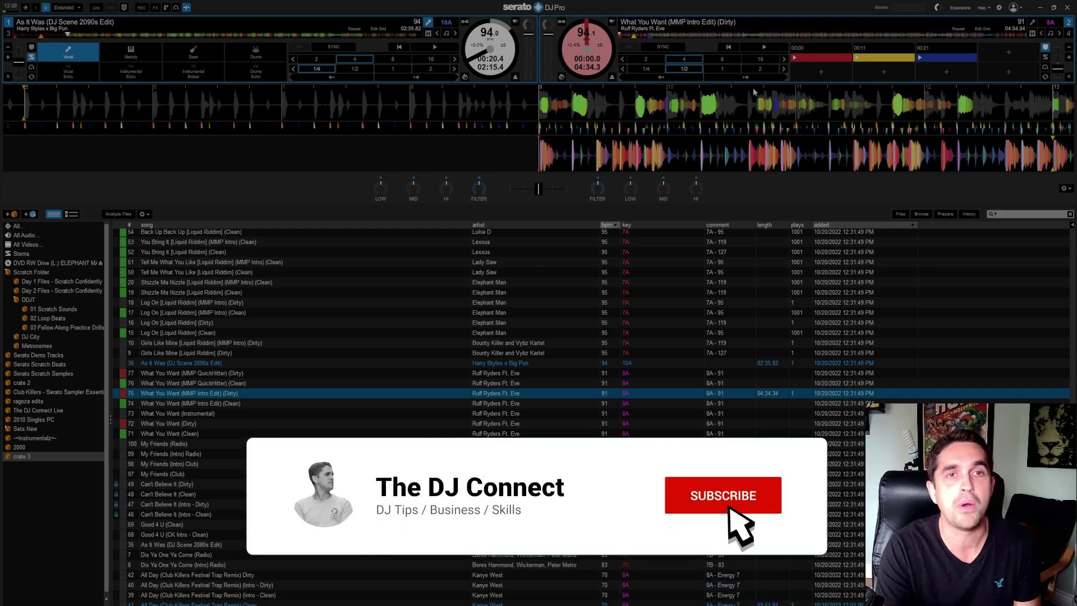
key("w")
key("s")
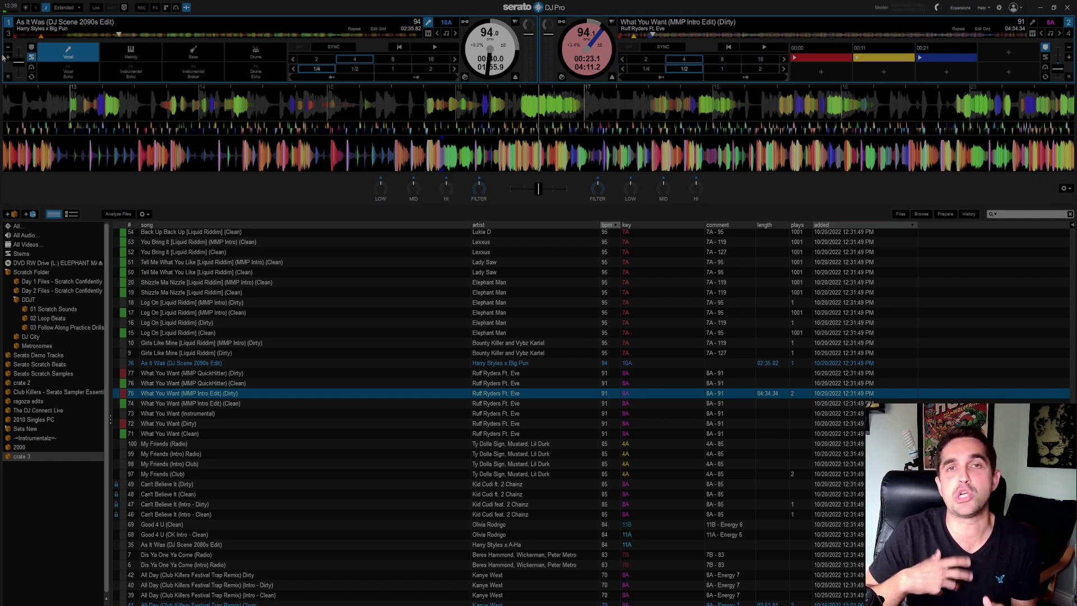
- Drag deck 1's playhead from 0:20 back to the beginning of As It Was
left_click(68, 35)
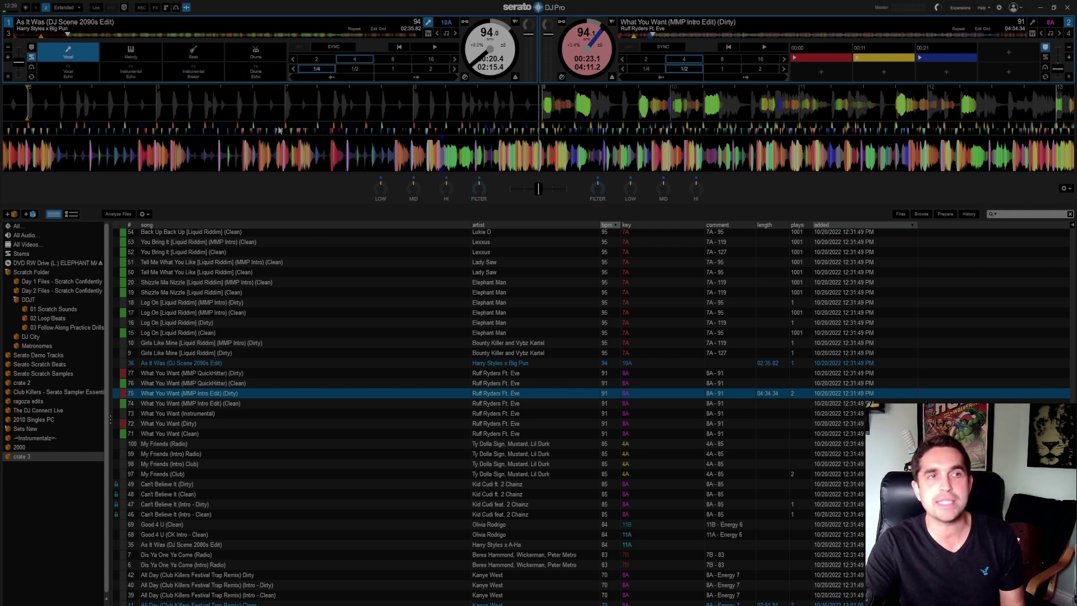
left_click_drag(59, 31, 3, 31)
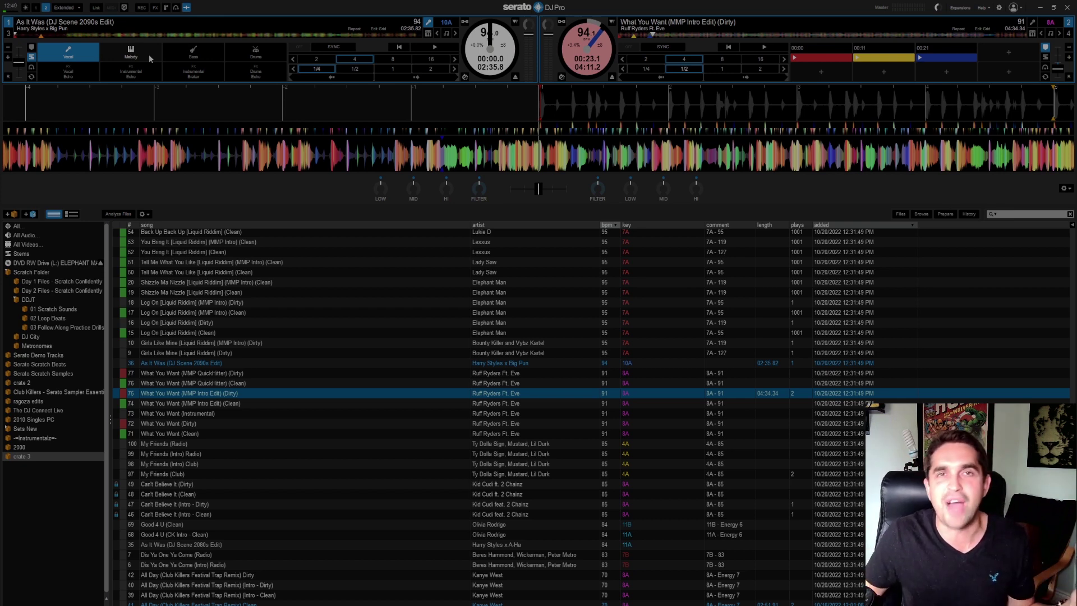
- Cue deck 1 around 13 seconds and re-enable all four of its stem pads
left_click(44, 36)
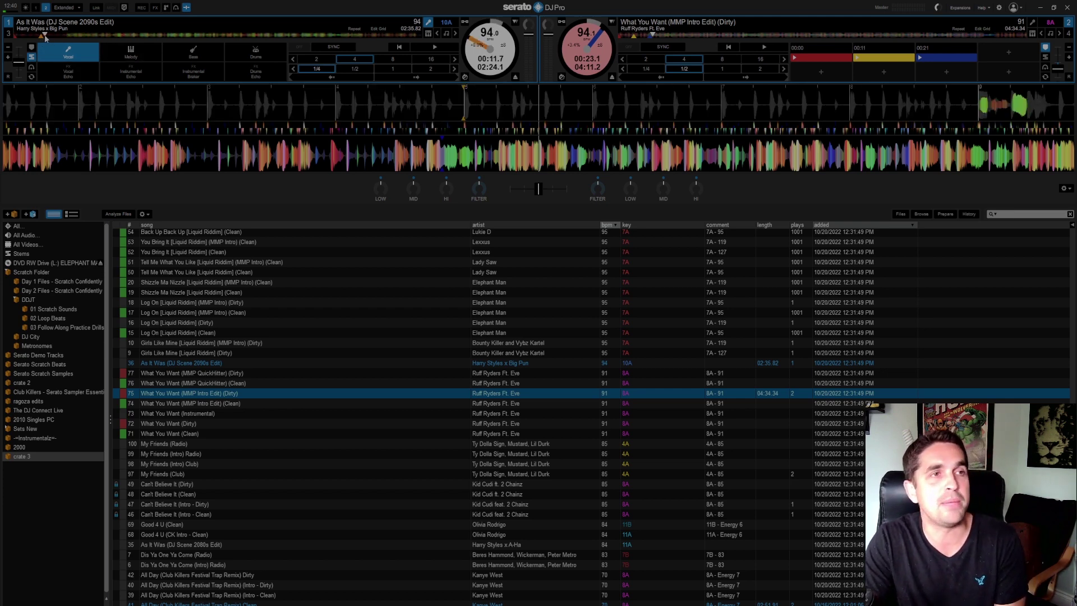
left_click(49, 36)
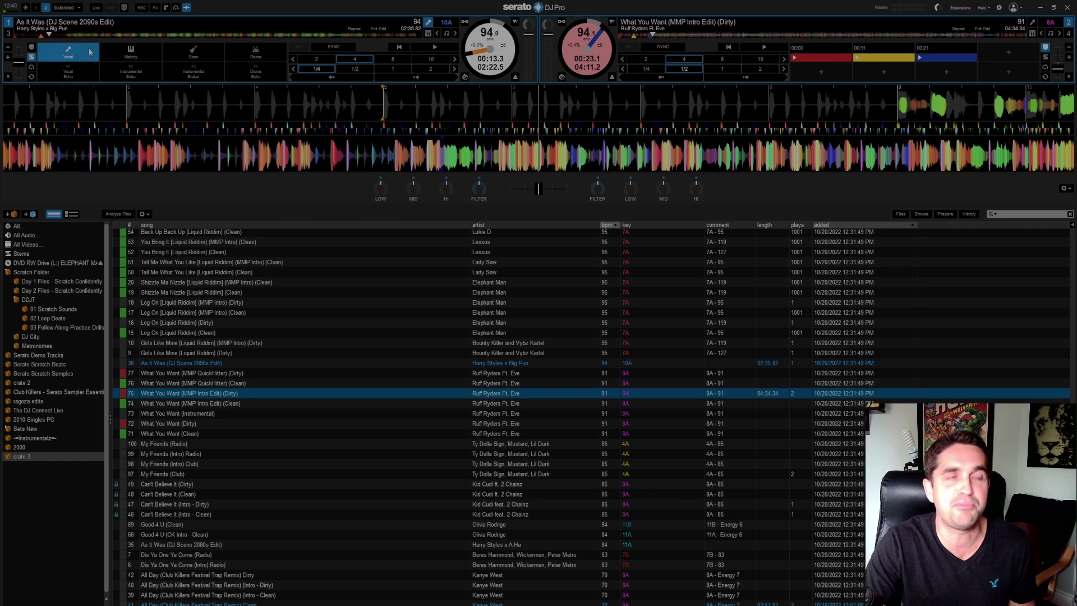
left_click(90, 52)
left_click(131, 52)
left_click(193, 52)
left_click(255, 52)
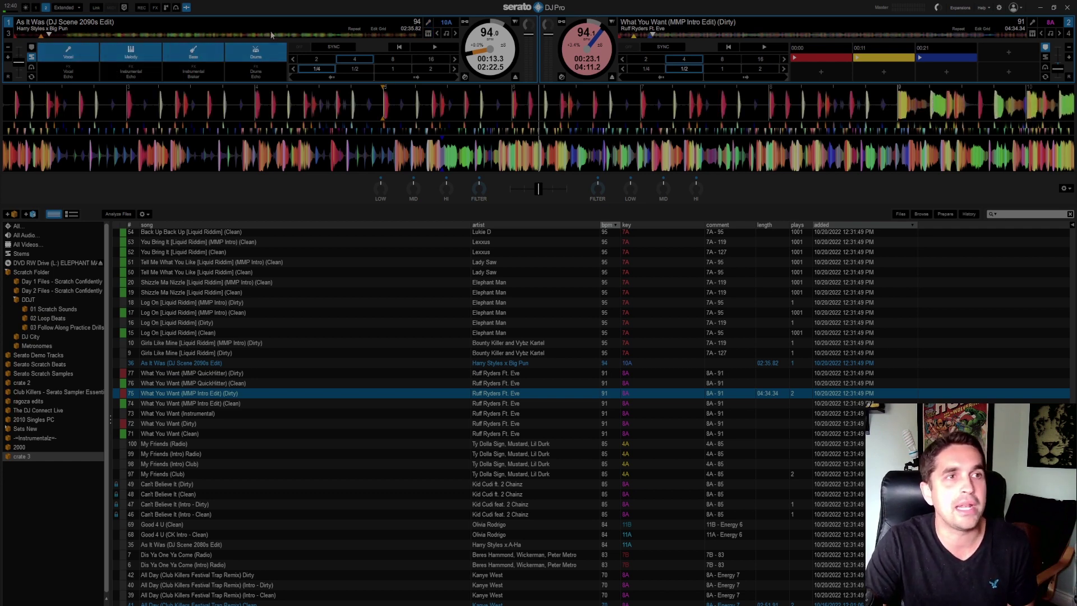
- Jump deck 1 just past one minute and toggle its bass stem out, in, and out
left_click(176, 35)
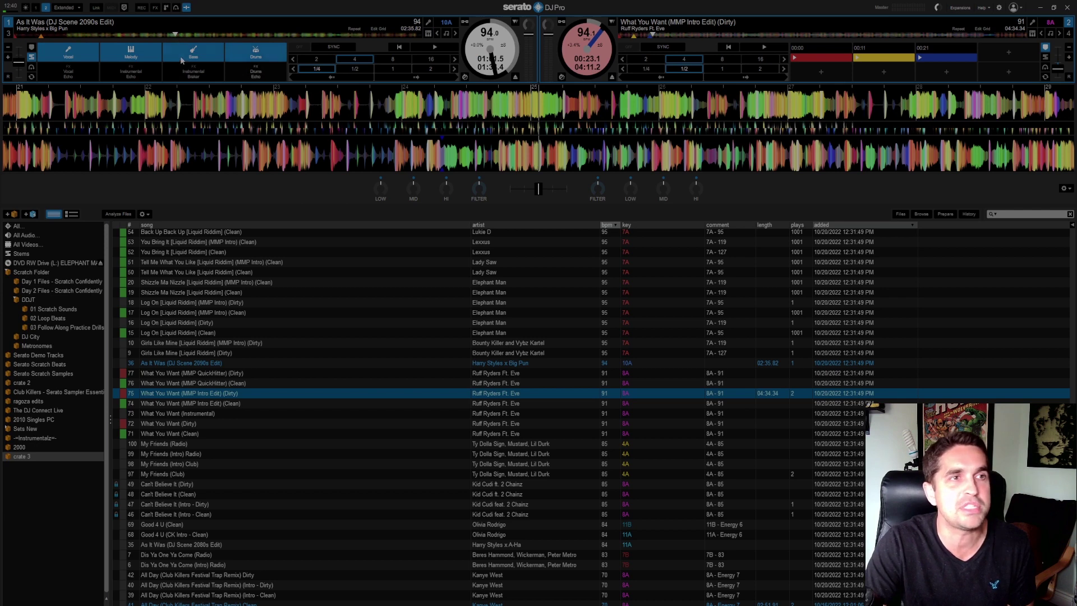
left_click(201, 55)
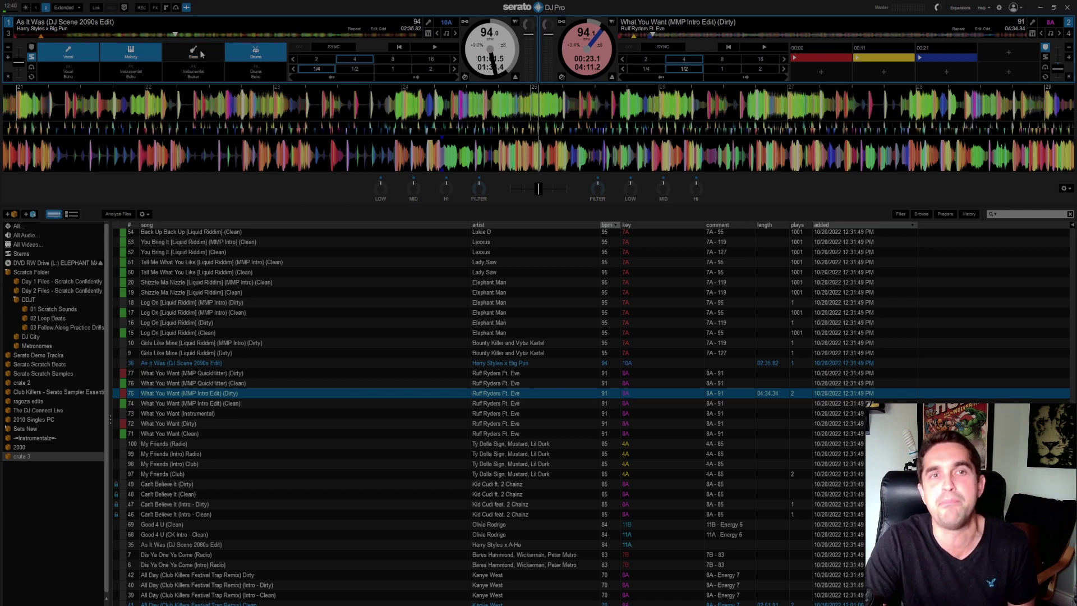
left_click(201, 54)
left_click(201, 54)
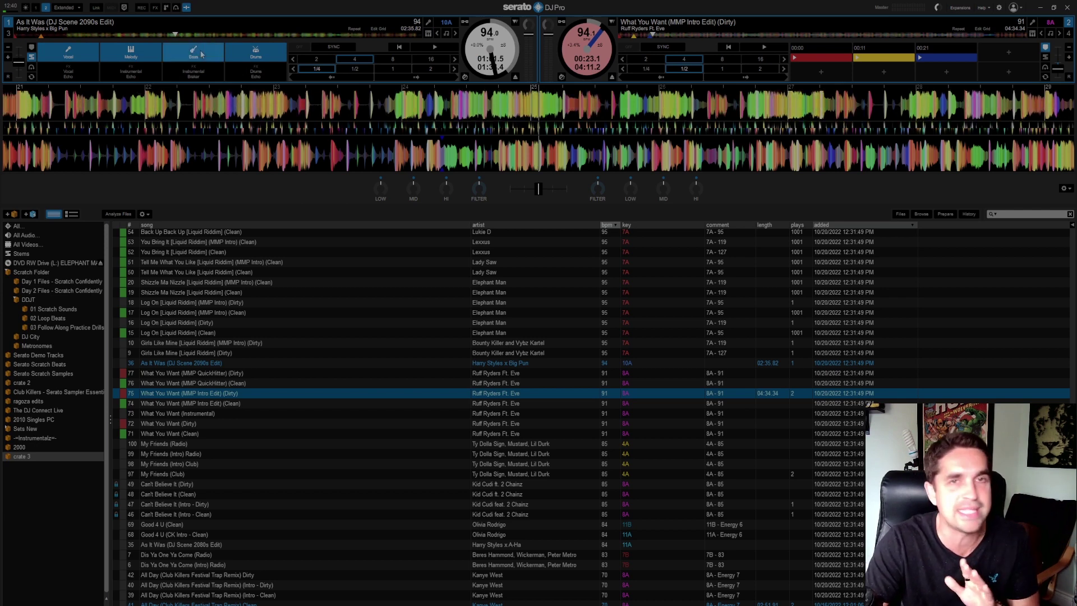
left_click(201, 55)
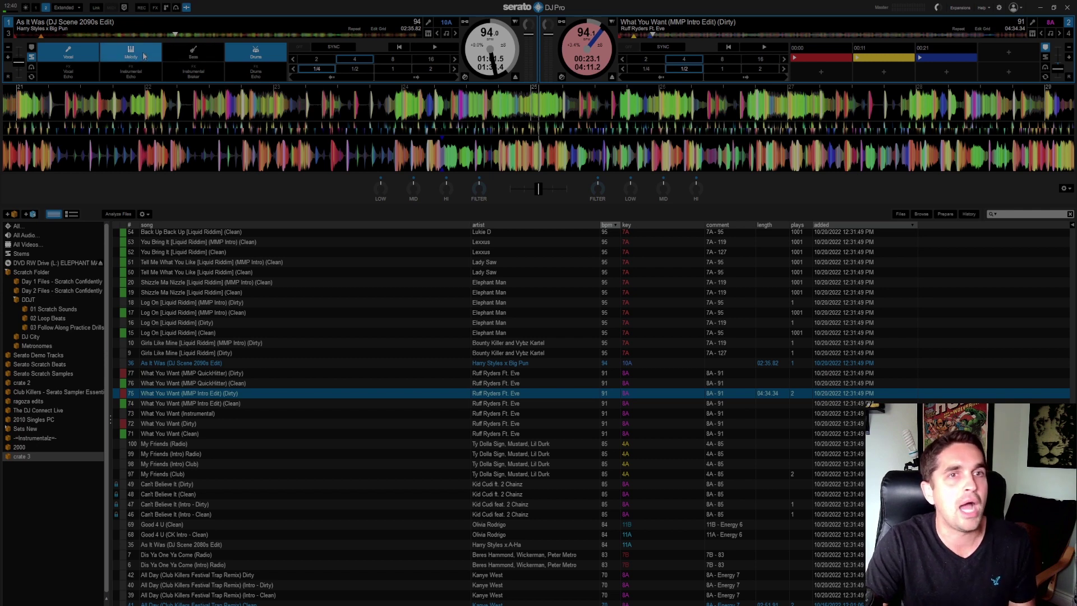
- Toggle deck 1's melody, bass and vocal stems during playback, ending with bass dropped
left_click(143, 54)
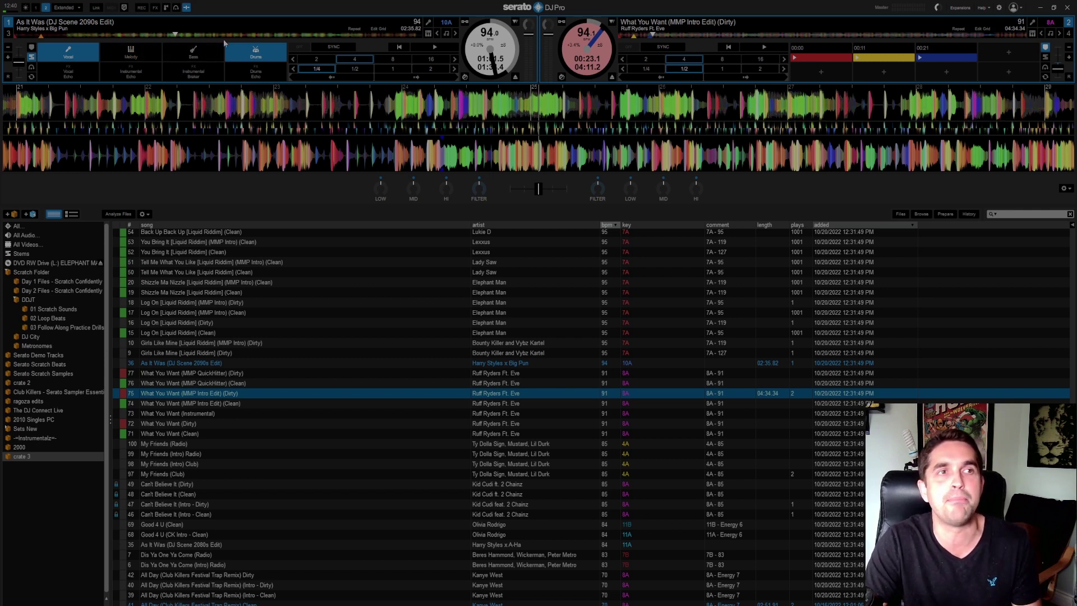
left_click(190, 55)
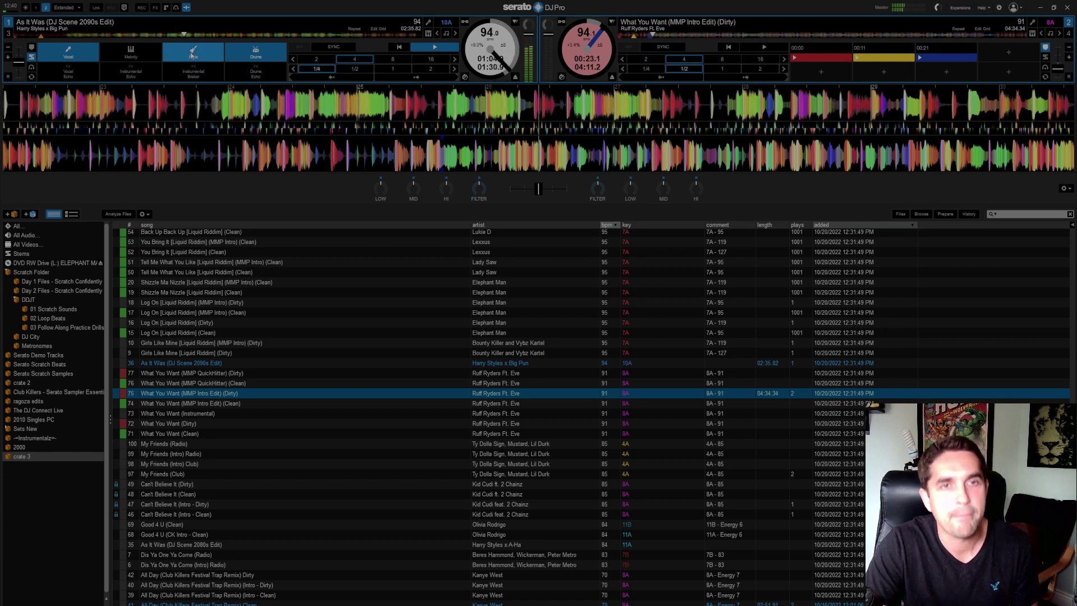
left_click(145, 54)
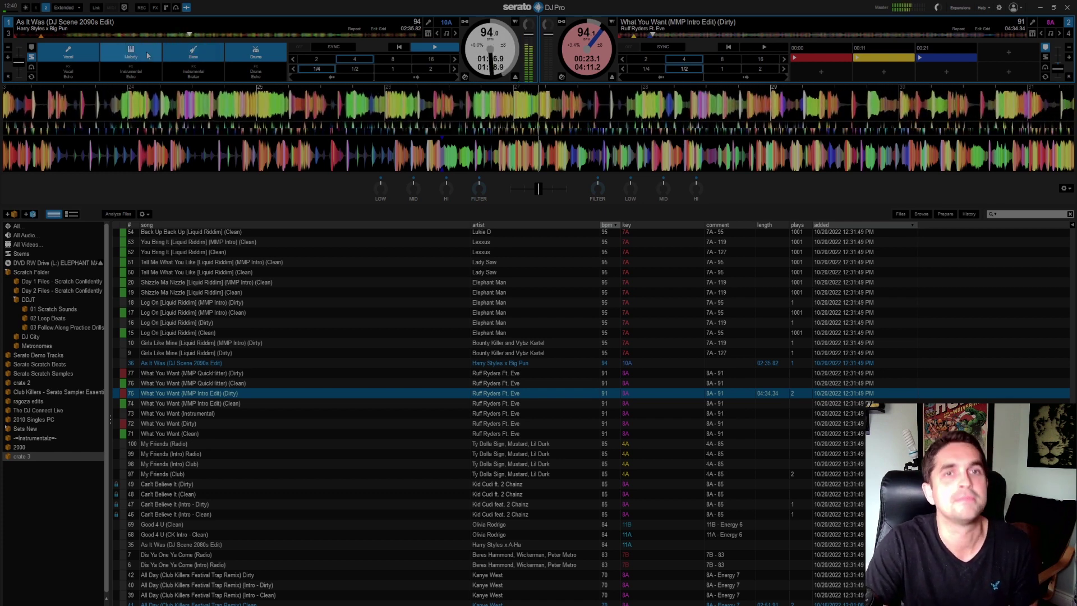
left_click(193, 54)
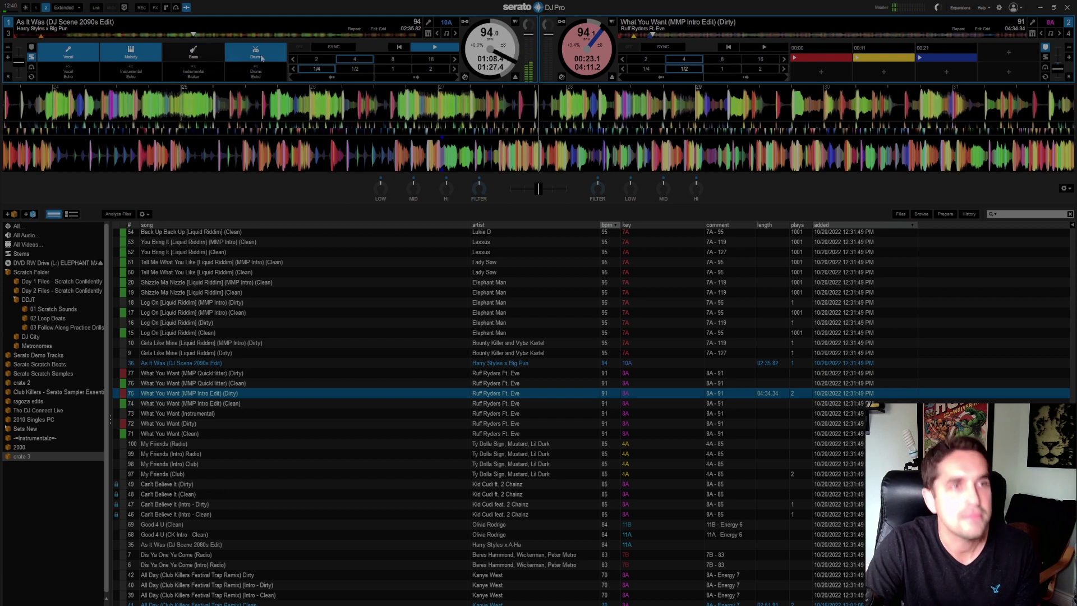
left_click(82, 53)
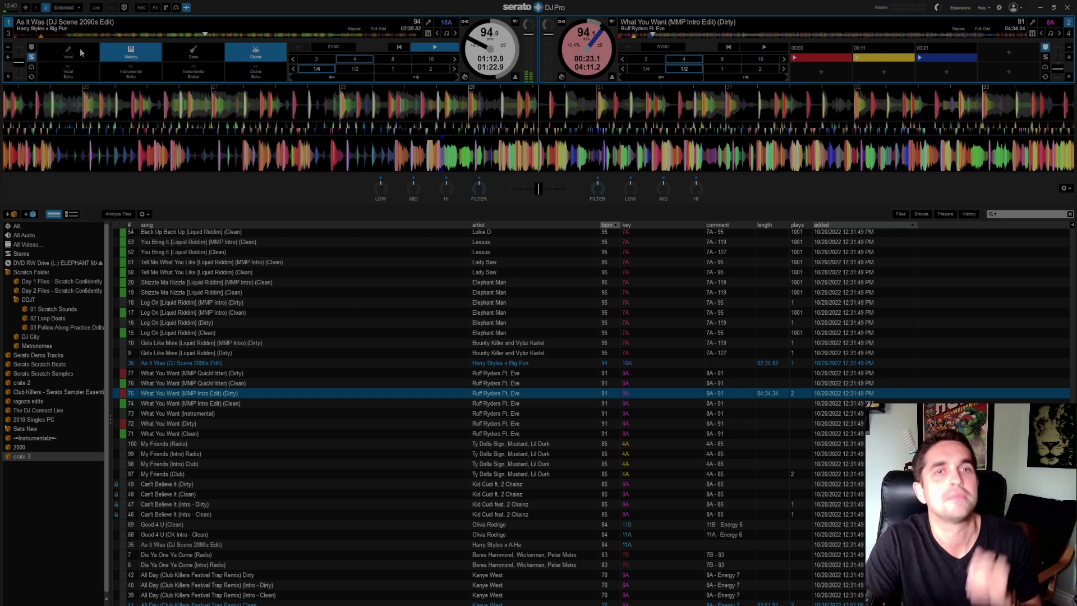
left_click(81, 53)
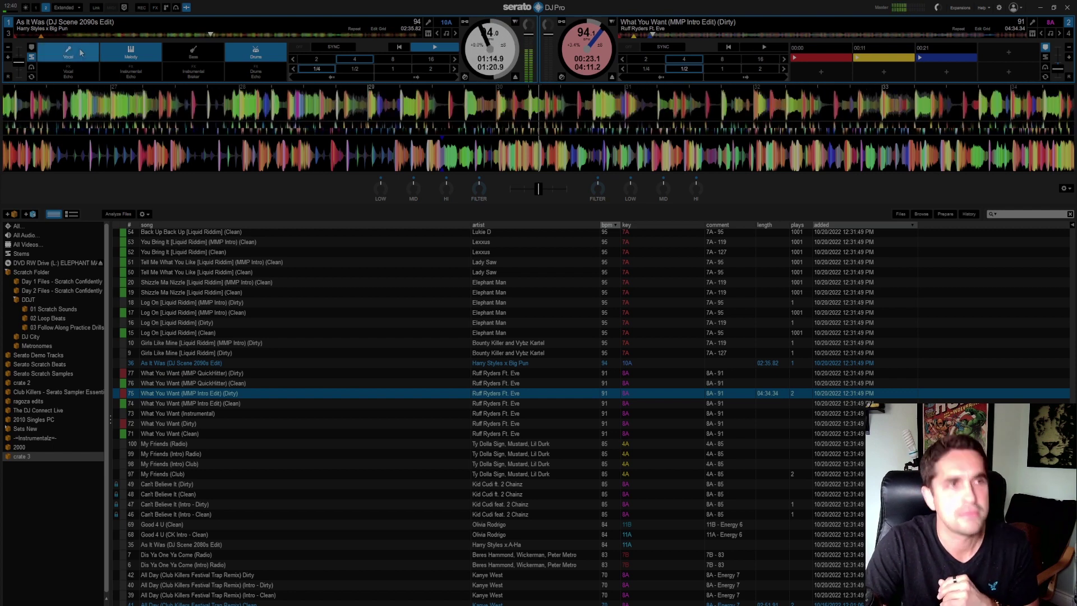